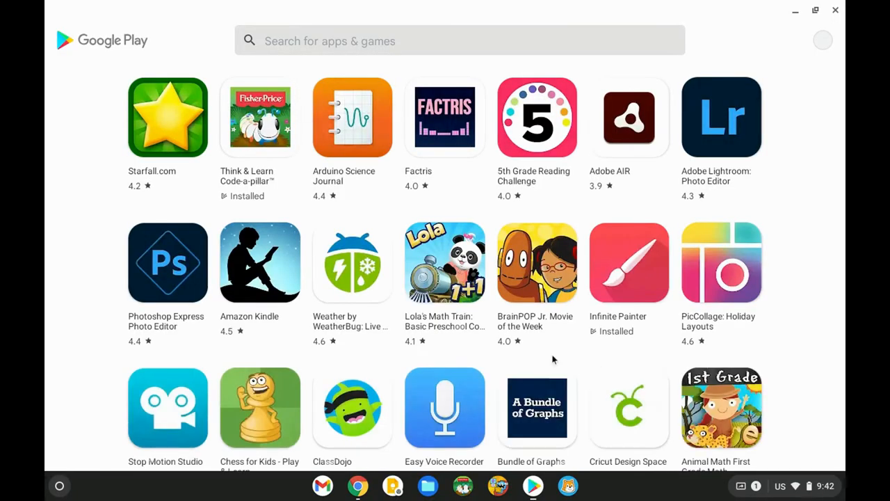
scroll(554, 359, "down", 1)
scroll(806, 256, "down", 3)
scroll(806, 257, "down", 2)
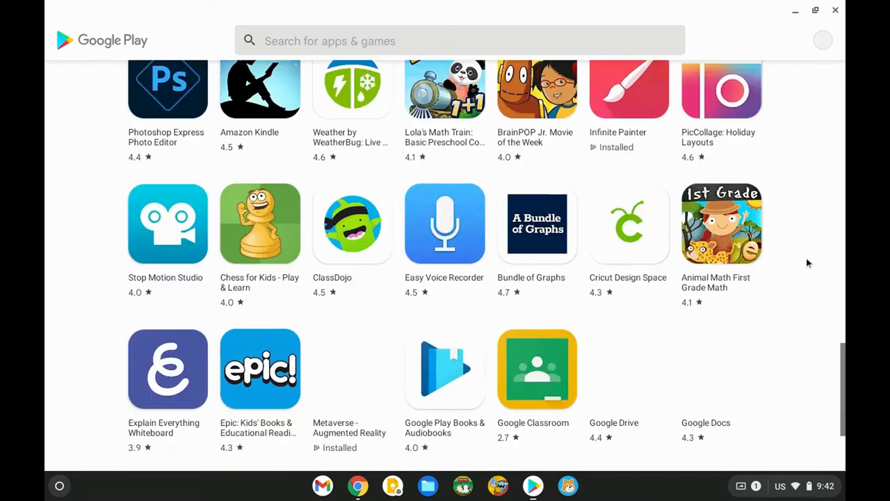
scroll(806, 256, "down", 2)
scroll(765, 278, "down", 2)
scroll(625, 299, "down", 2)
scroll(584, 309, "down", 2)
scroll(584, 309, "down", 3)
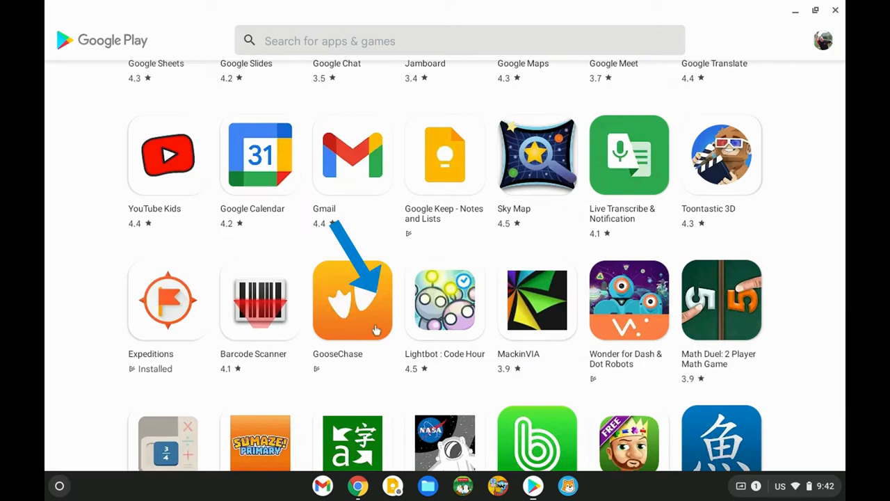
Show the desktop and launch GooseChase from the full app grid.
left_click(798, 12)
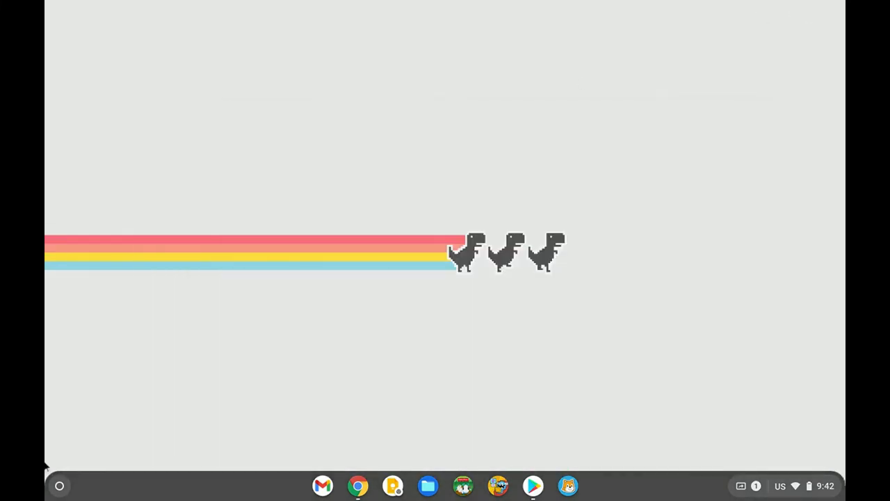
left_click(59, 485)
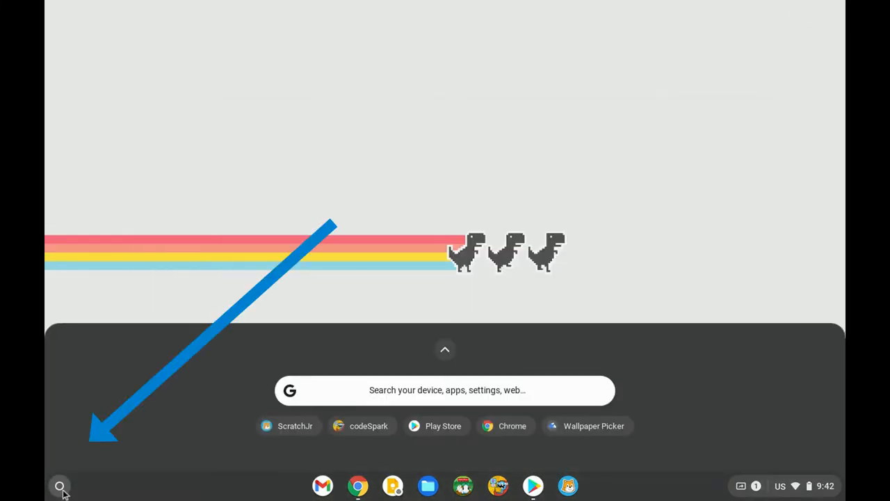
left_click(444, 349)
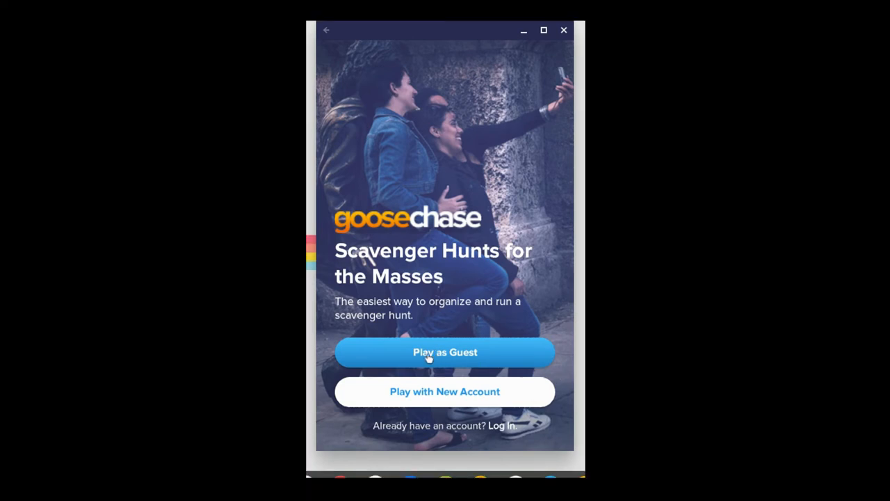
Continue as a guest and submit the private game code to join the game.
left_click(433, 356)
left_click(411, 327)
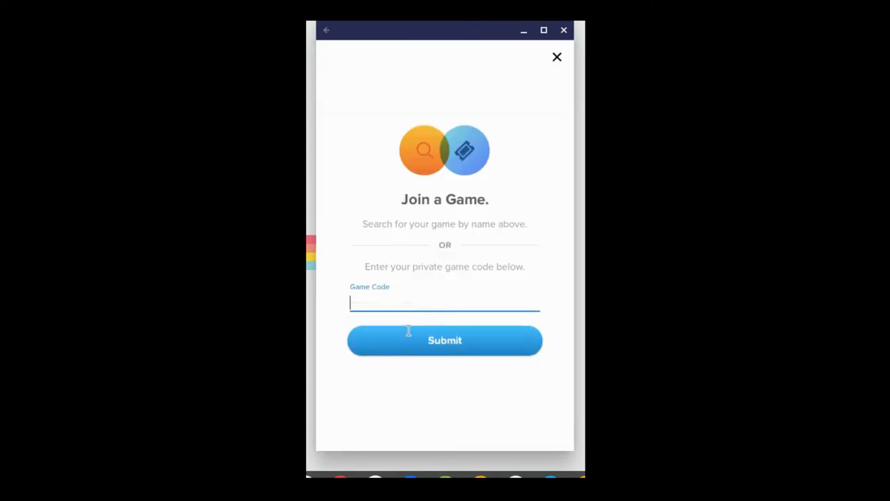
type("zmwpzx")
left_click(448, 341)
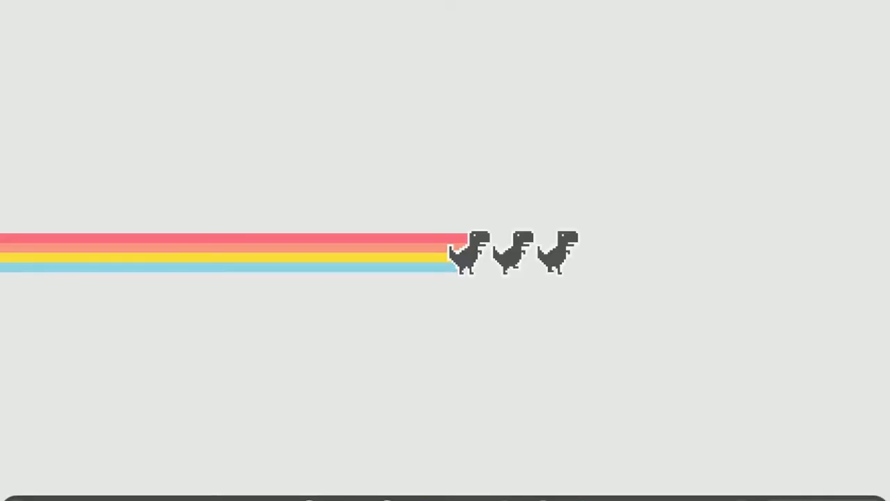
Reopen GooseChase, check the Completed missions, then return to Remaining missions.
key("super")
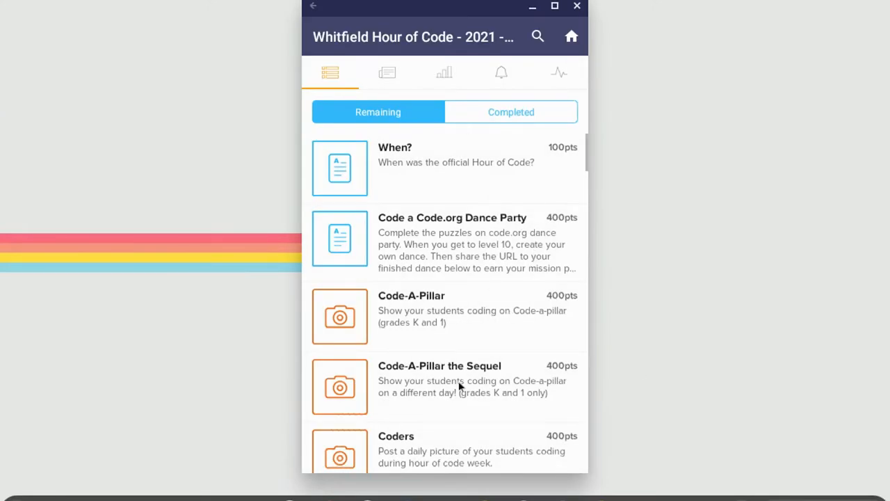
scroll(459, 375, "down", 3)
scroll(460, 381, "up", 3)
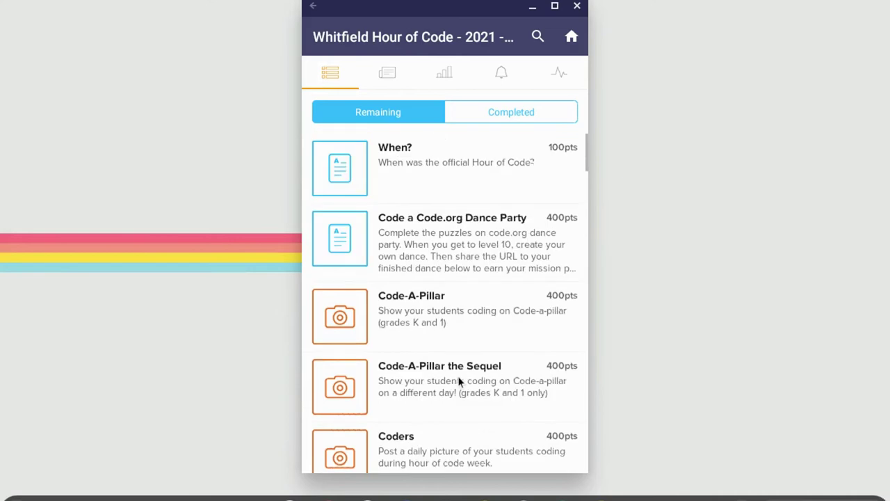
left_click(526, 117)
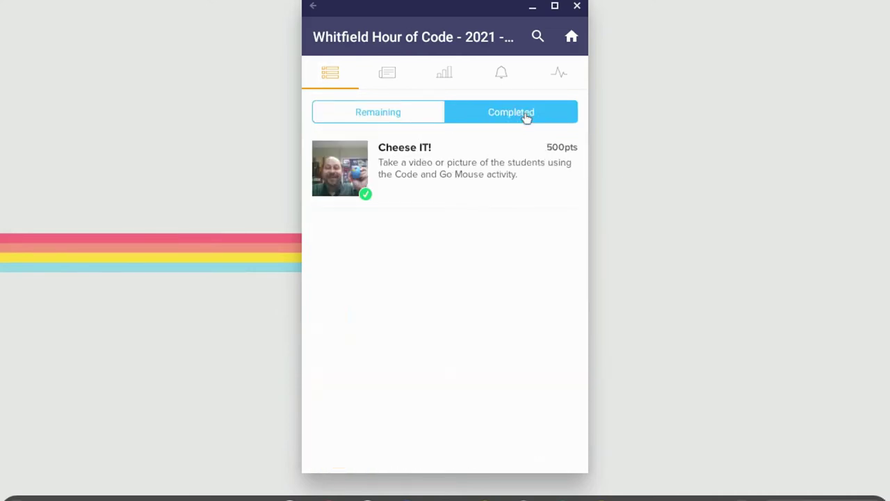
left_click(398, 119)
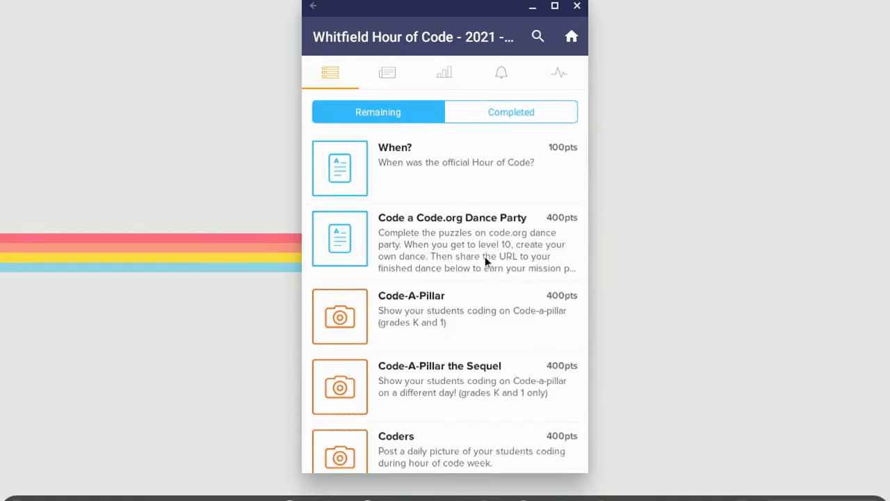
scroll(493, 247, "down", 8)
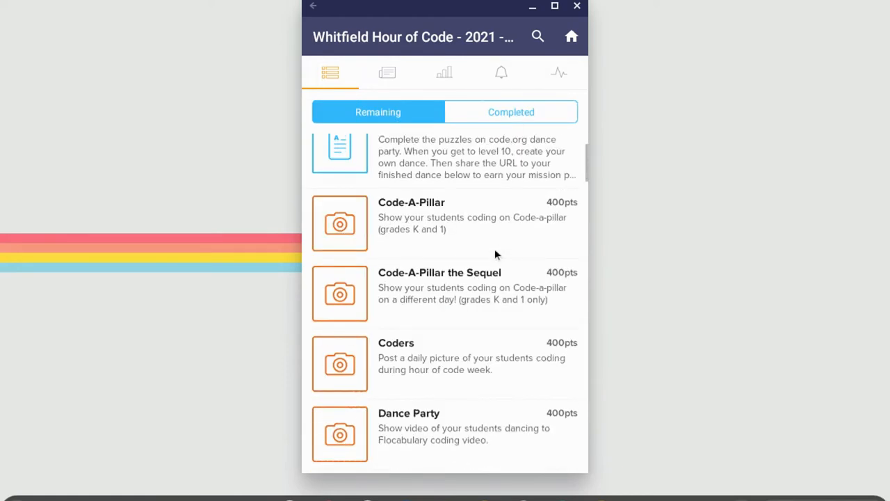
scroll(496, 254, "down", 6)
scroll(494, 248, "down", 2)
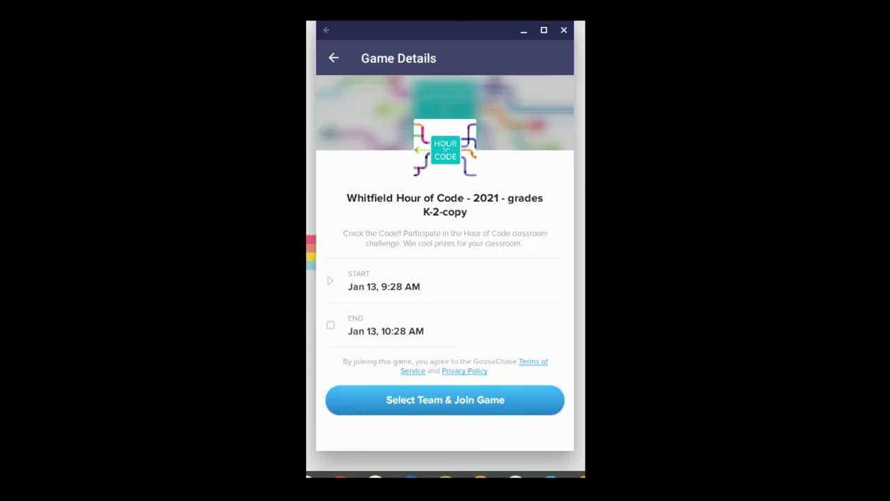
Pick a team to join the Whitfield Hour of Code game.
left_click(445, 400)
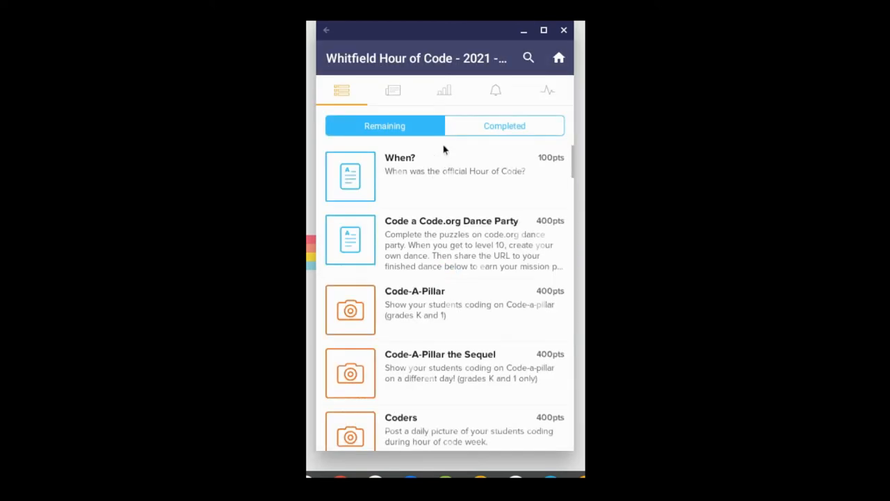
scroll(445, 174, "down", 3)
scroll(456, 223, "down", 3)
scroll(458, 223, "down", 3)
scroll(459, 226, "down", 4)
scroll(459, 229, "down", 3)
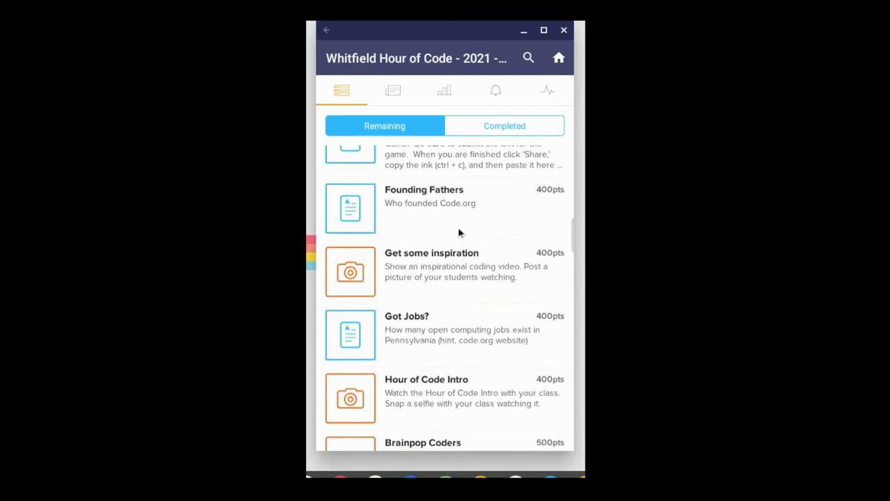
scroll(459, 233, "down", 4)
scroll(459, 233, "down", 4)
scroll(459, 233, "down", 4)
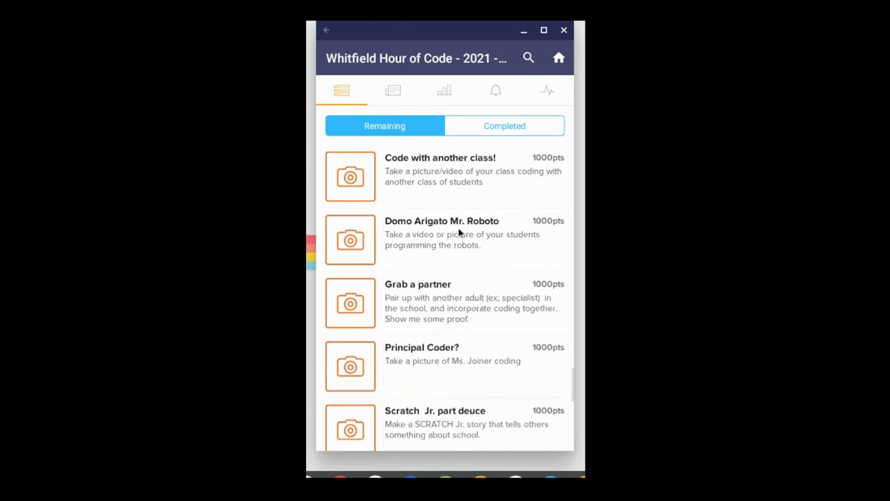
scroll(459, 233, "down", 1)
scroll(462, 306, "up", 1)
scroll(461, 309, "down", 4)
scroll(461, 308, "down", 2)
scroll(461, 308, "down", 3)
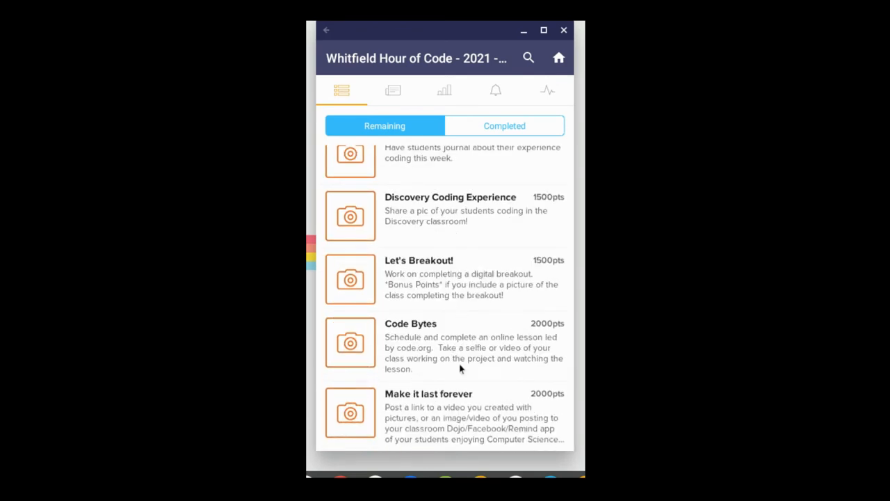
scroll(461, 308, "up", 4)
scroll(461, 308, "up", 4)
scroll(462, 299, "up", 3)
scroll(464, 274, "up", 4)
scroll(460, 247, "up", 4)
scroll(460, 248, "up", 1)
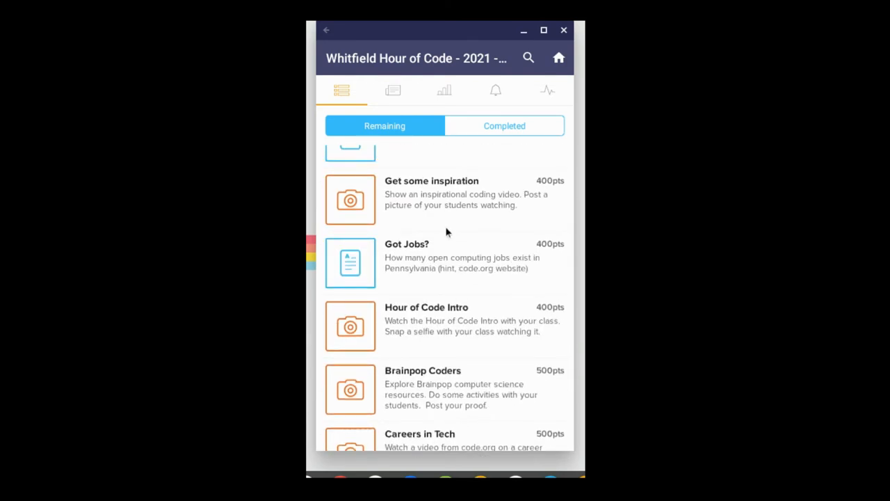
scroll(447, 212, "down", 4)
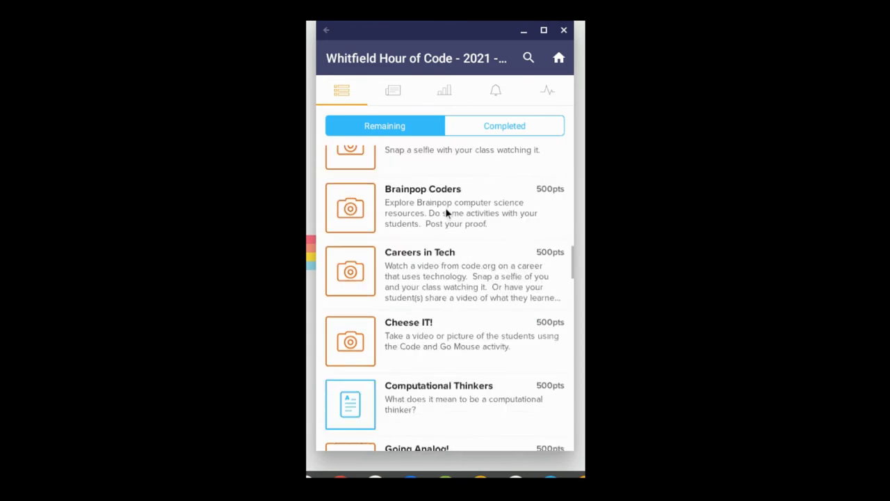
scroll(455, 243, "down", 1)
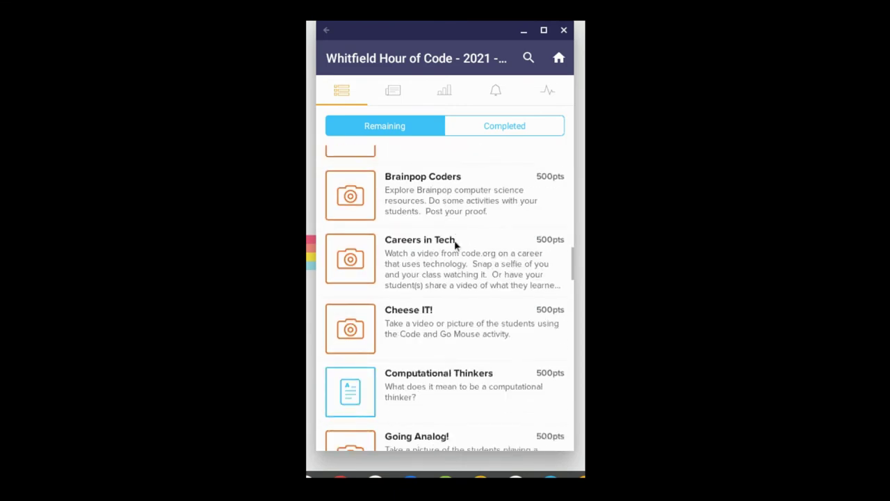
Start Snap Evidence for Cheese IT!, allow camera, files and audio, and take the photo.
left_click(467, 341)
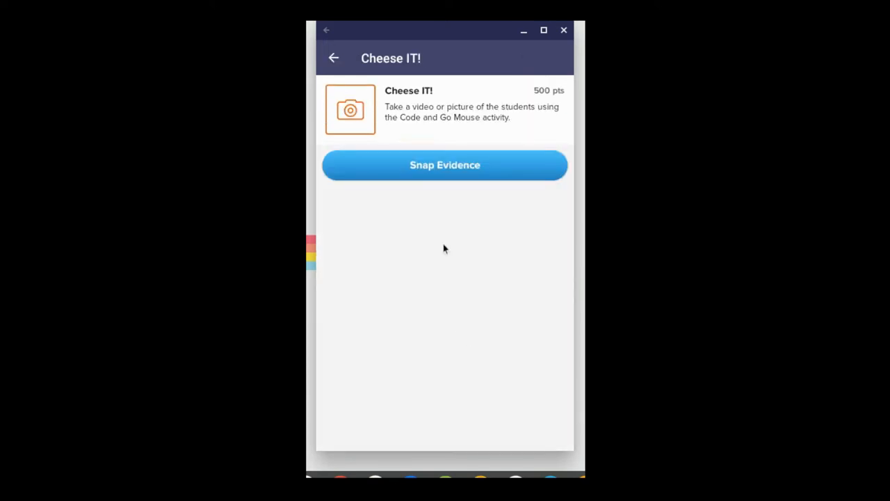
left_click(439, 170)
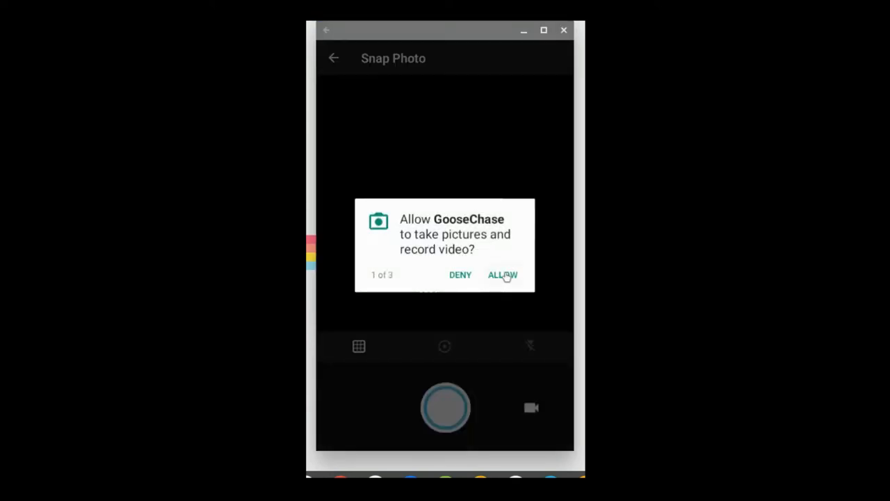
left_click(502, 274)
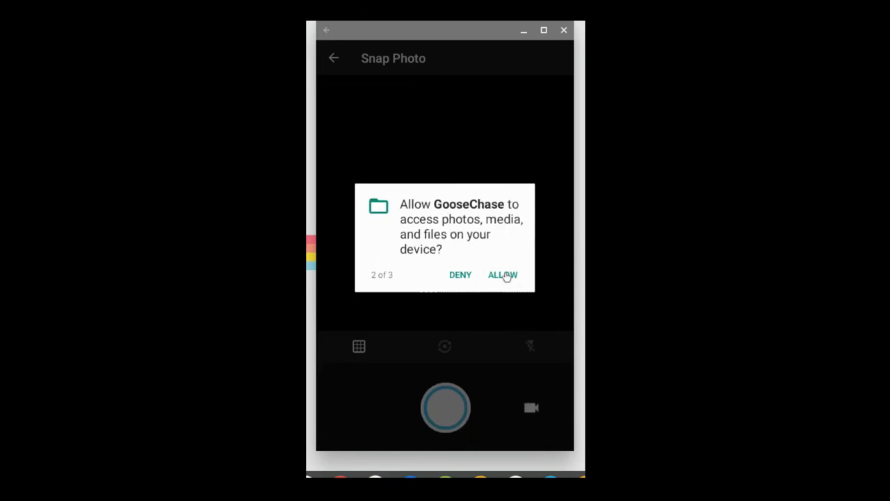
left_click(503, 275)
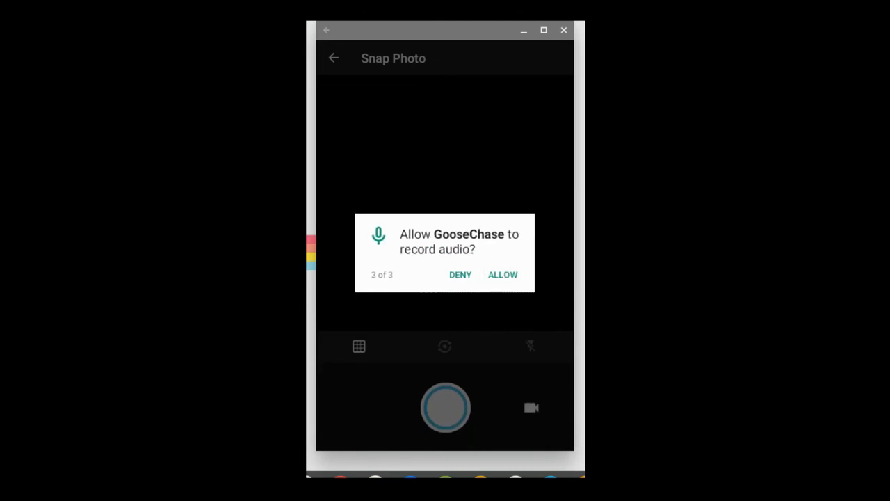
left_click(503, 274)
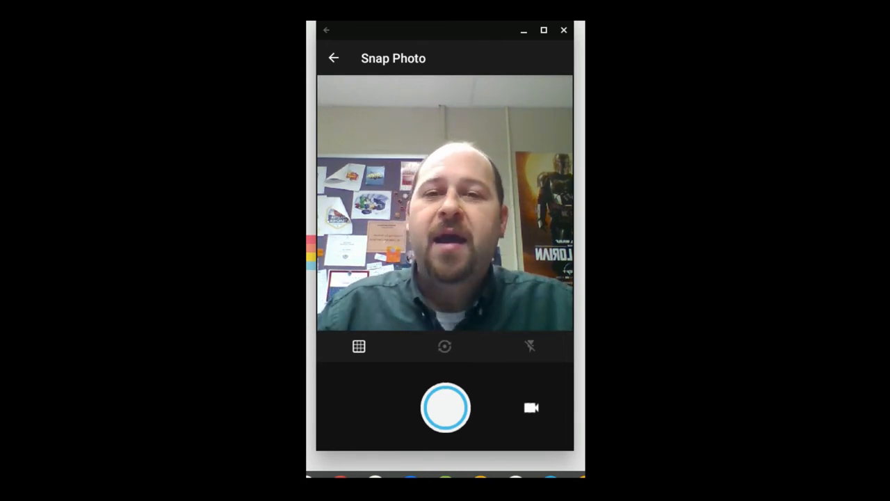
left_click(445, 406)
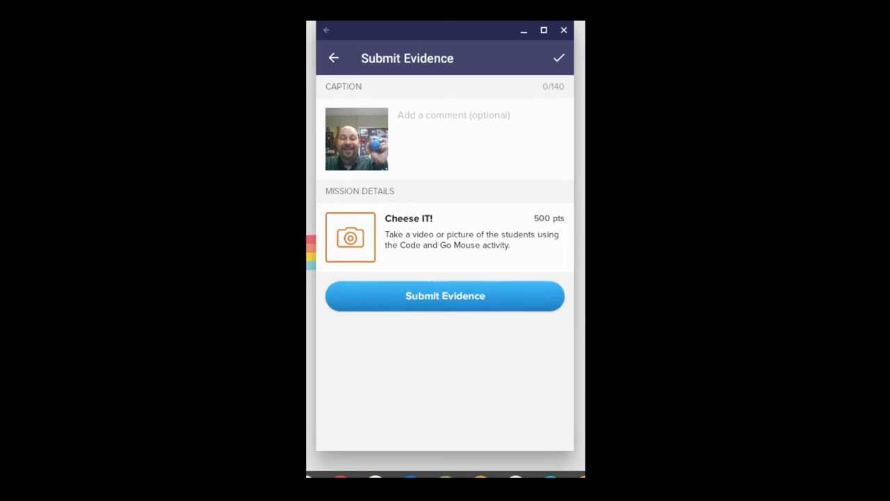
Caption the photo 'Mr. Derr at Code and Go Mouse' and submit the evidence.
left_click(438, 127)
type("Mr. ")
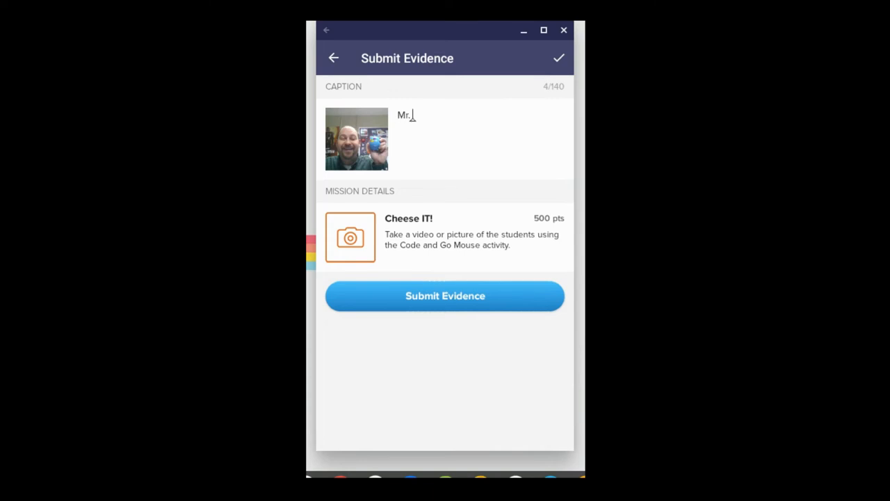
type("Derr at Code and Go Mouse")
left_click(483, 301)
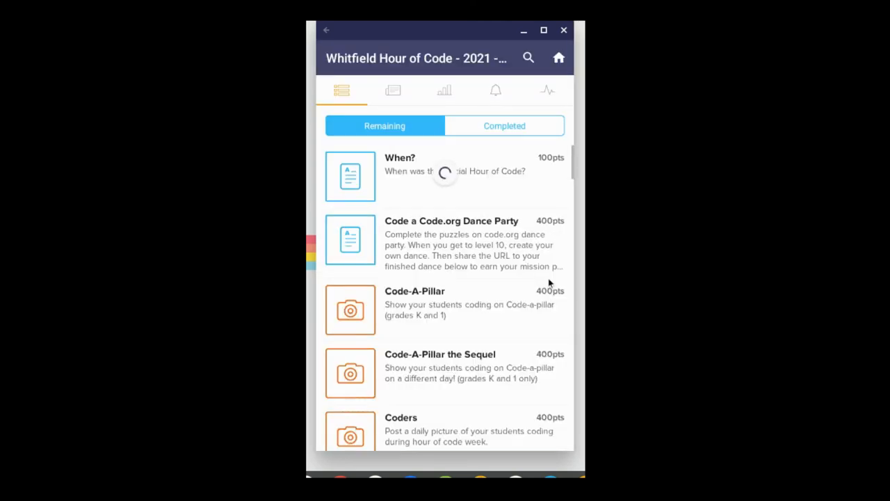
scroll(491, 301, "down", 3)
scroll(492, 301, "down", 2)
scroll(492, 301, "down", 3)
scroll(482, 306, "down", 2)
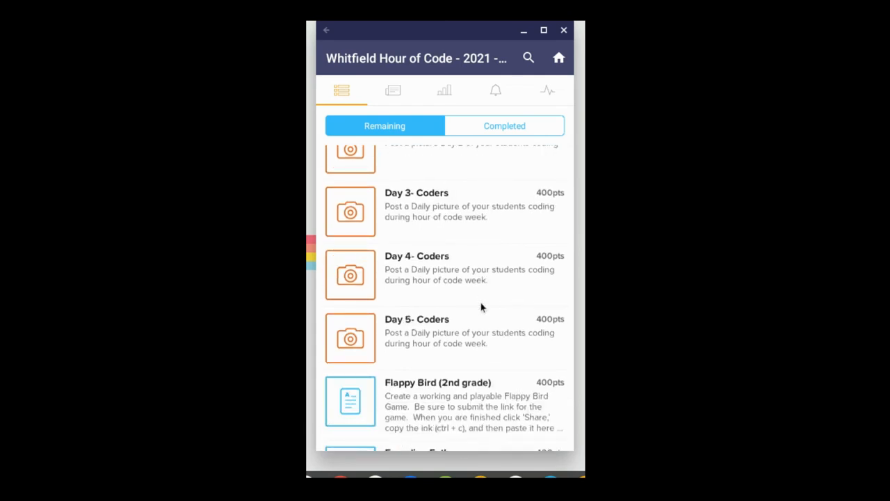
scroll(483, 307, "down", 2)
scroll(483, 307, "down", 2)
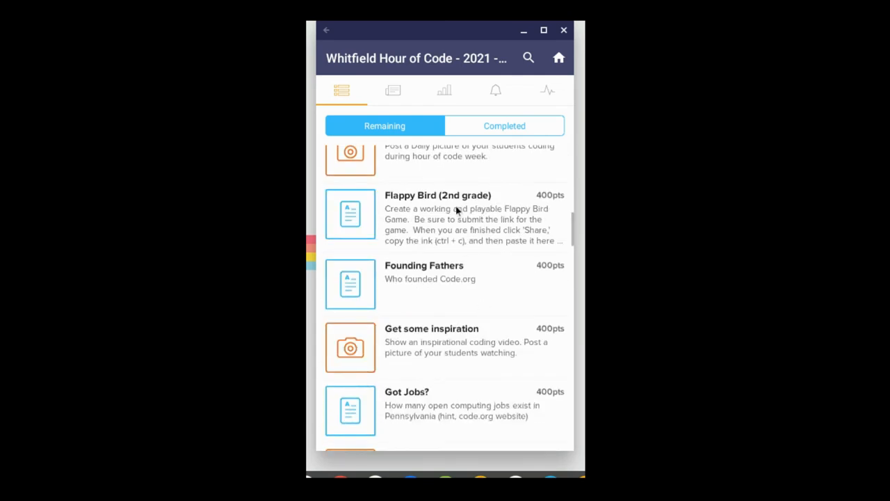
scroll(459, 212, "down", 2)
scroll(458, 212, "down", 2)
scroll(459, 212, "down", 2)
scroll(459, 212, "down", 2)
scroll(458, 212, "down", 2)
scroll(458, 212, "down", 2)
scroll(458, 212, "down", 3)
scroll(458, 212, "down", 3)
scroll(459, 212, "down", 2)
scroll(458, 212, "down", 2)
scroll(445, 230, "down", 2)
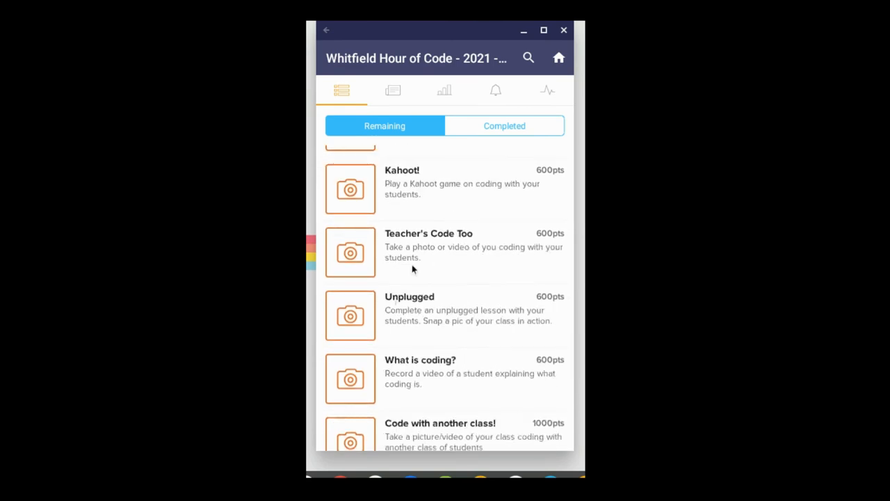
scroll(417, 275, "down", 3)
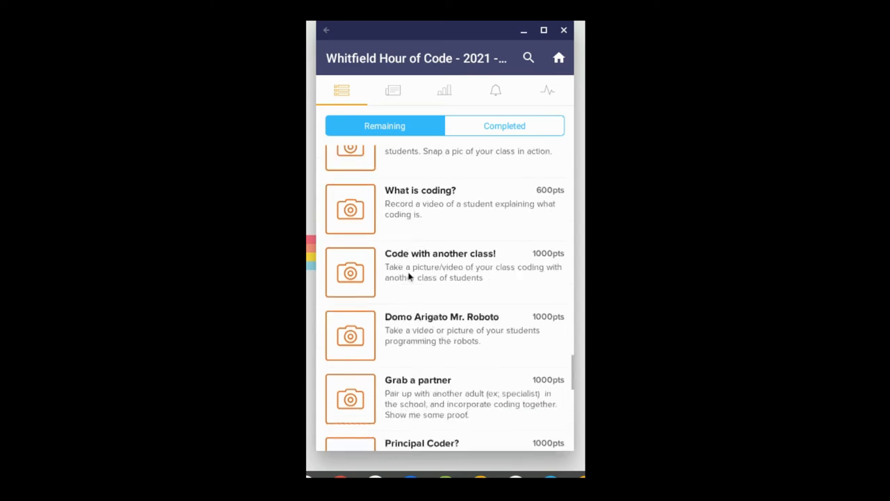
scroll(418, 274, "up", 3)
scroll(418, 275, "up", 5)
scroll(427, 186, "up", 1)
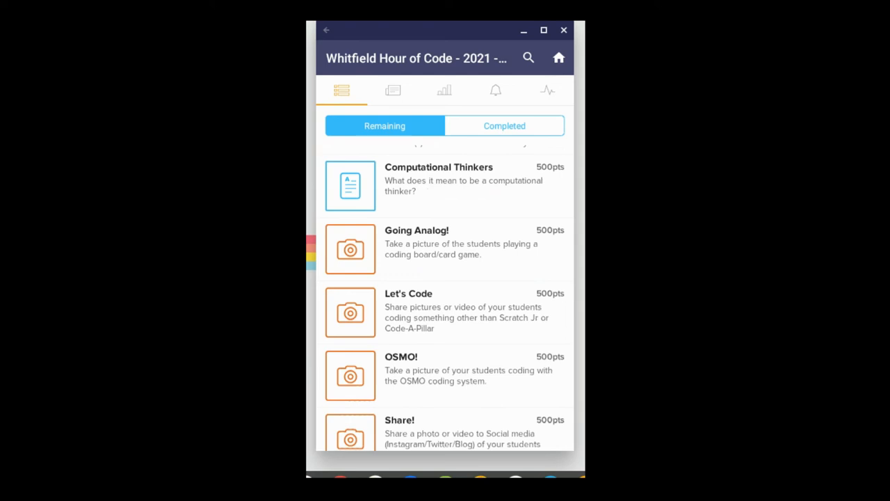
scroll(456, 188, "up", 3)
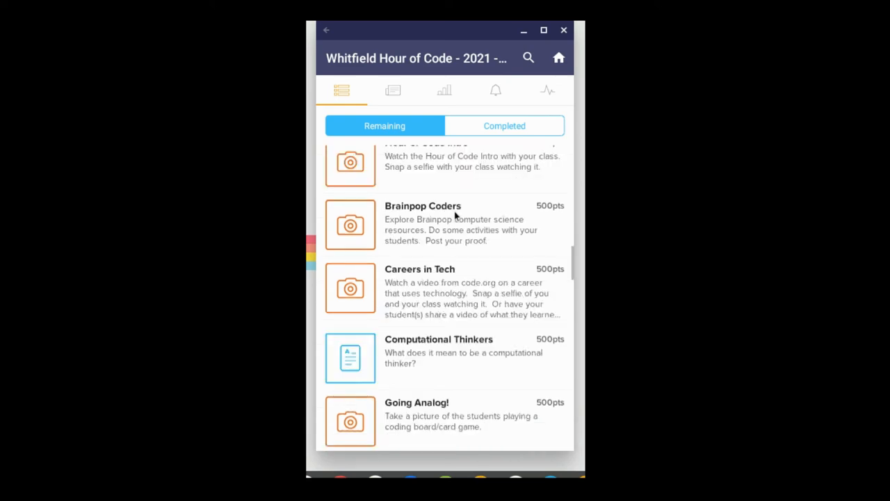
scroll(456, 215, "up", 3)
scroll(456, 216, "up", 2)
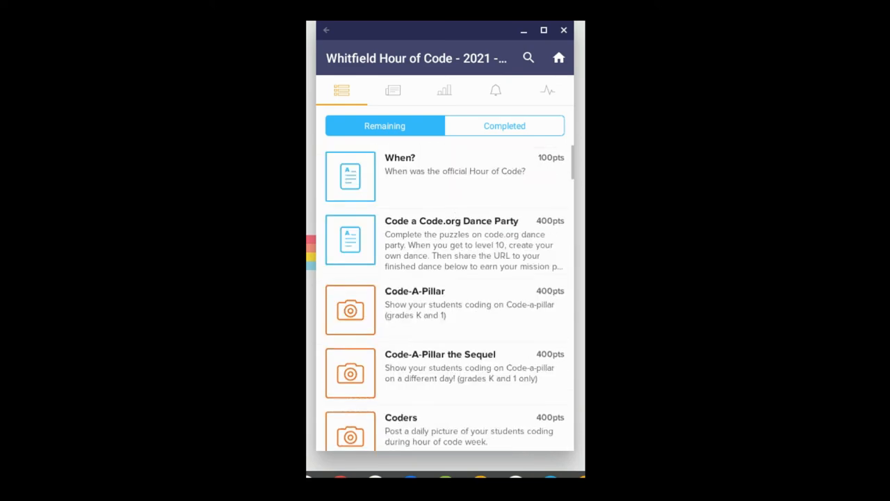